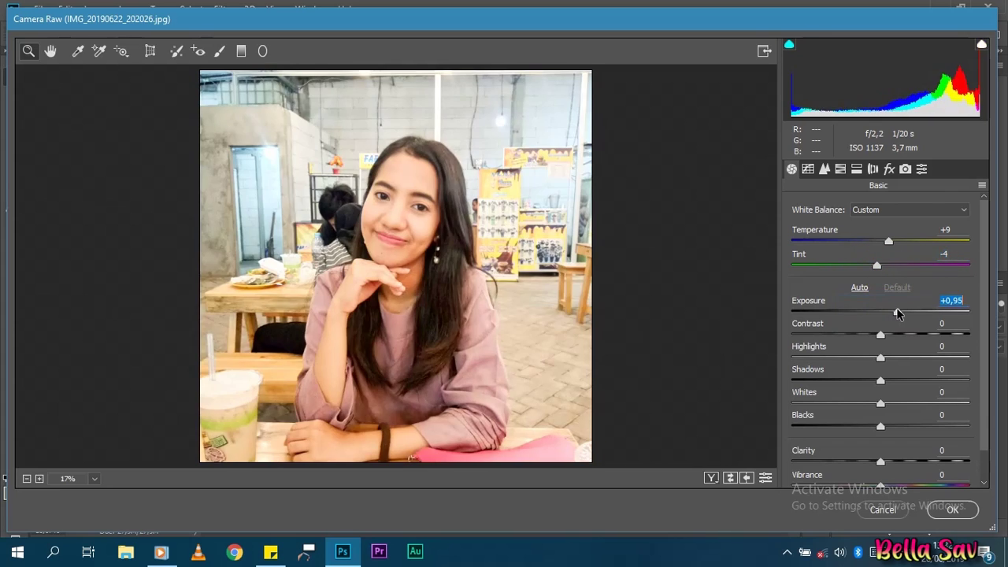
- Set exposure to +0,15, contrast to -16, highlights to -17, shadows to +9, and both whites and blacks to +23
left_click(872, 338)
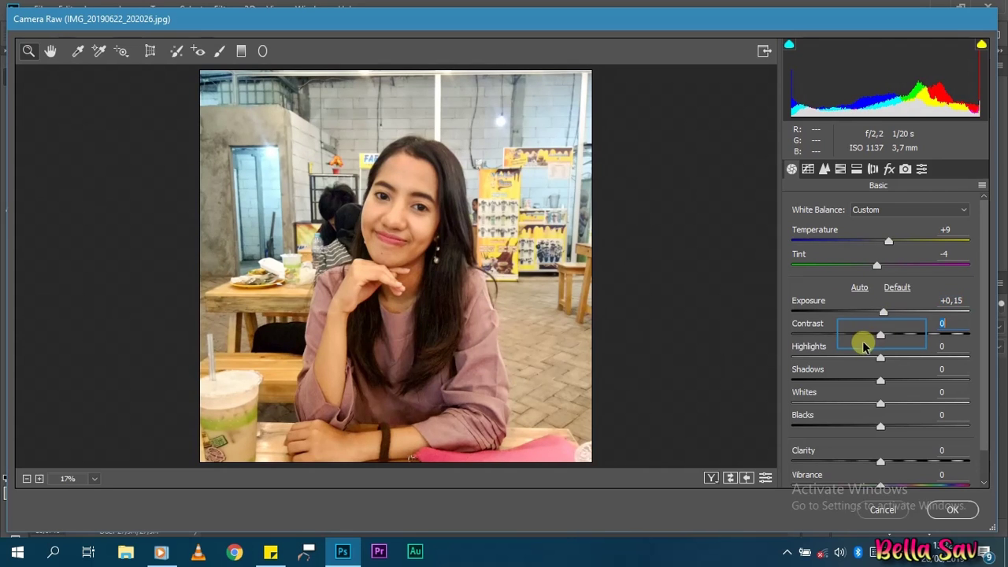
left_click_drag(883, 347, 864, 370)
left_click_drag(880, 380, 902, 383)
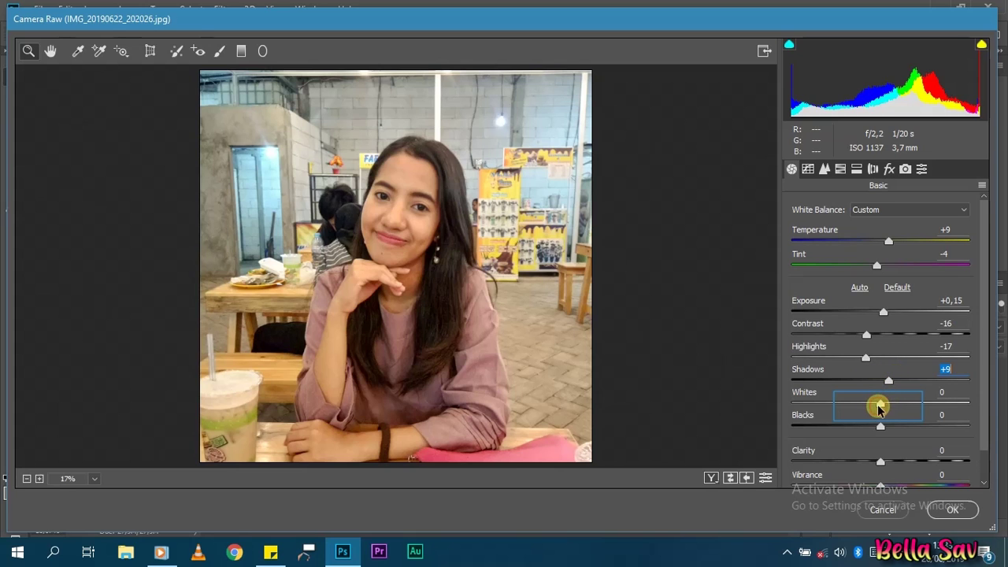
left_click_drag(879, 405, 904, 426)
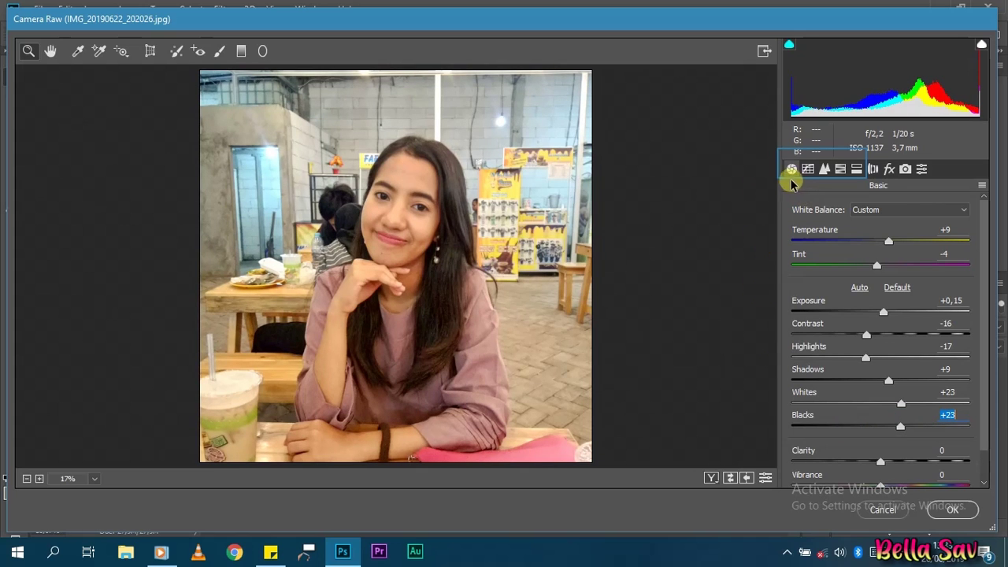
- Set the HSL hue values to -23 for reds and yellows, -100 for greens, +100 for aquas and -6 for blues
left_click(822, 167)
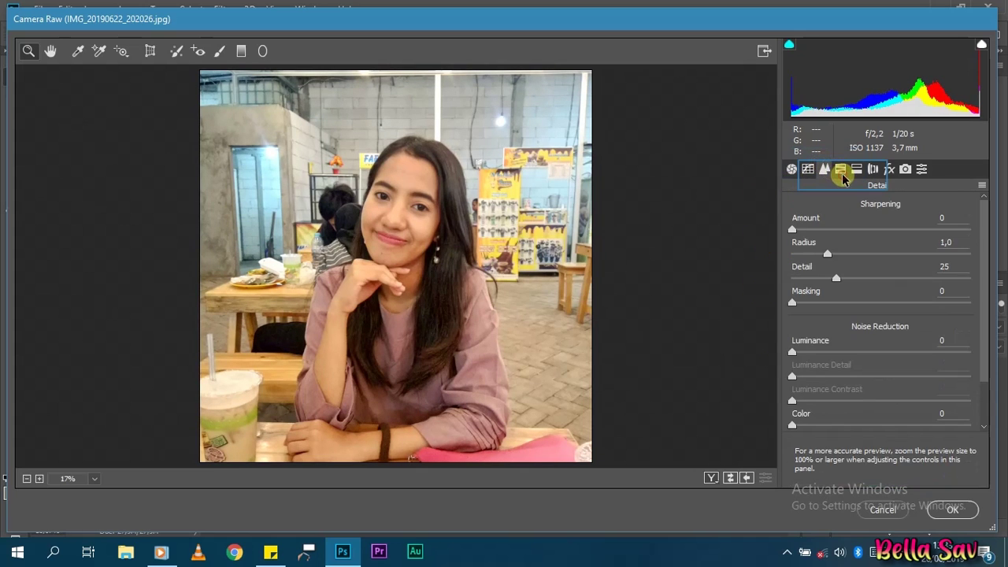
left_click(840, 170)
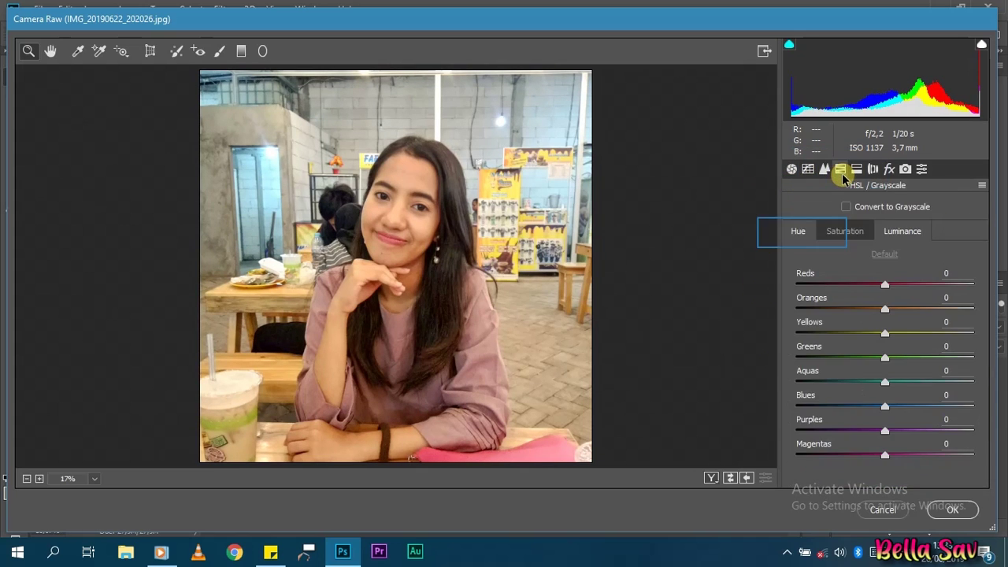
mouse_move(884, 283)
left_mouse_down()
mouse_move(825, 281)
mouse_move(863, 286)
left_mouse_up()
left_click(885, 309)
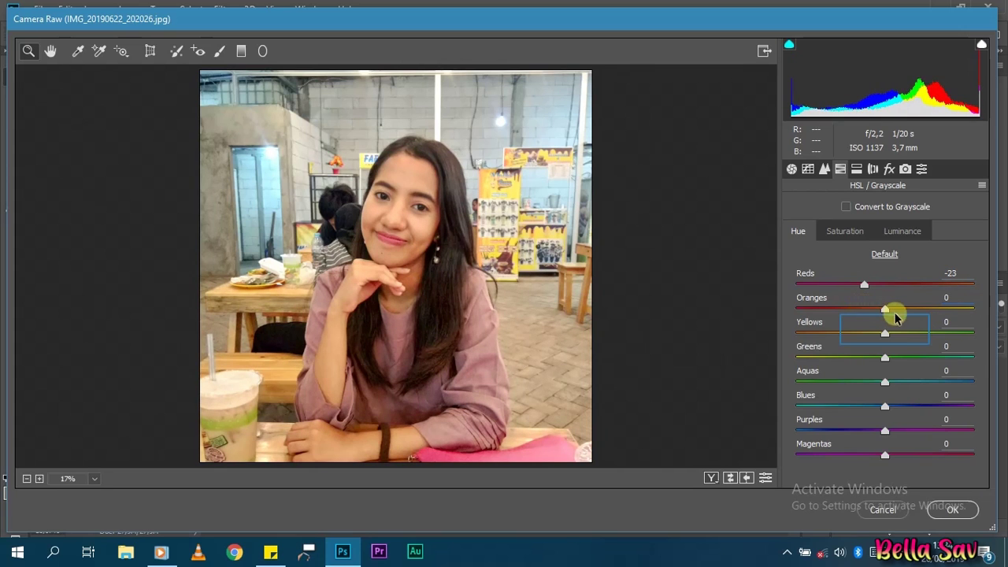
left_click_drag(885, 333, 792, 341)
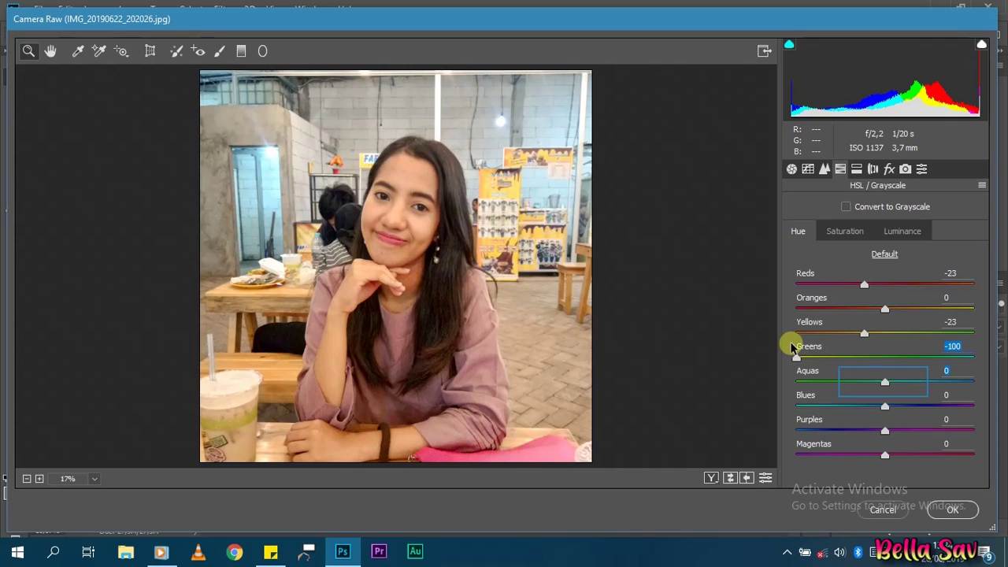
left_click_drag(884, 382, 1006, 377)
left_click(885, 408)
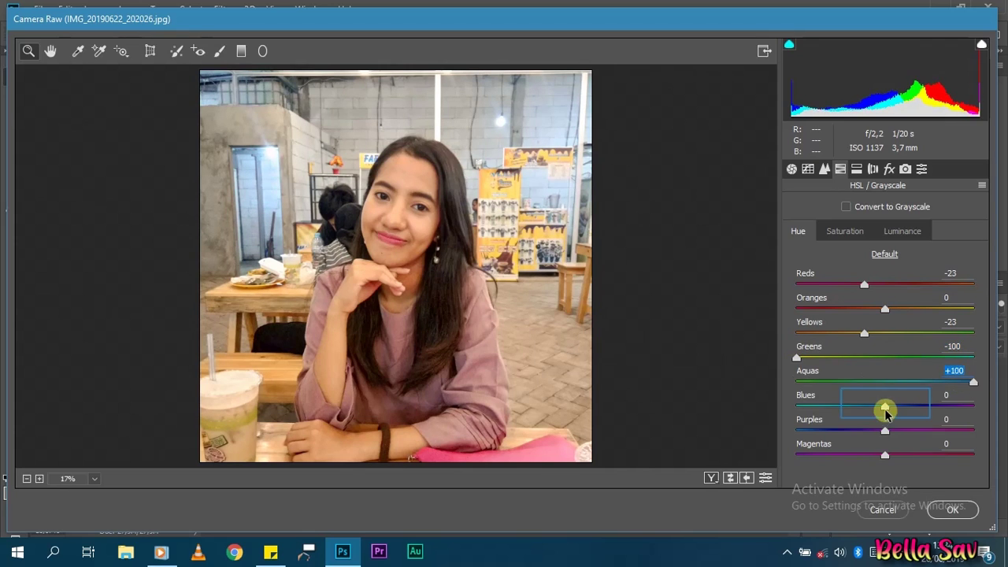
mouse_move(885, 406)
left_mouse_down()
mouse_move(843, 406)
mouse_move(879, 409)
left_mouse_up()
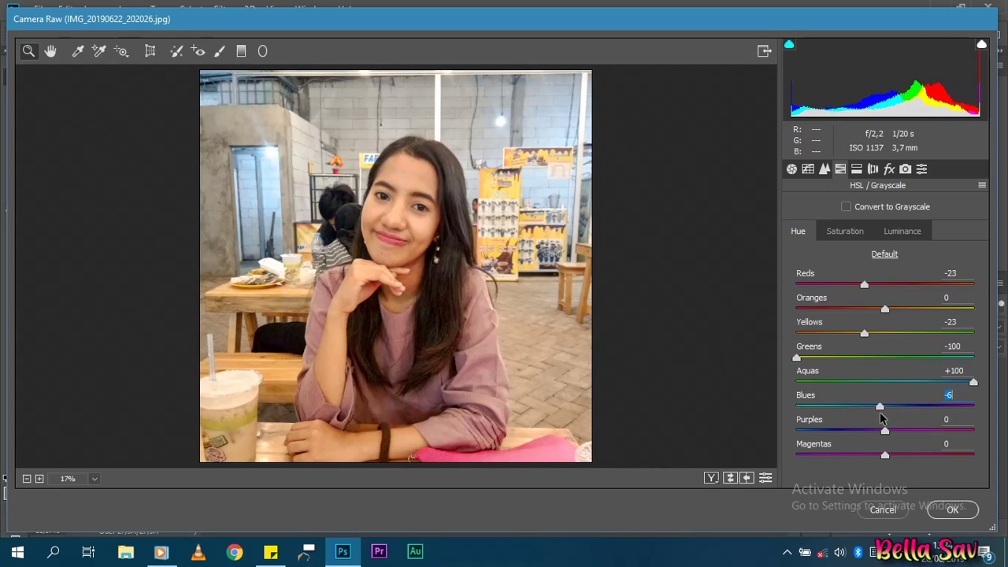
- Set the HSL reds saturation to +23, and luminance to +7 for reds and oranges, +23 for greens and +42 for aquas
left_click(846, 231)
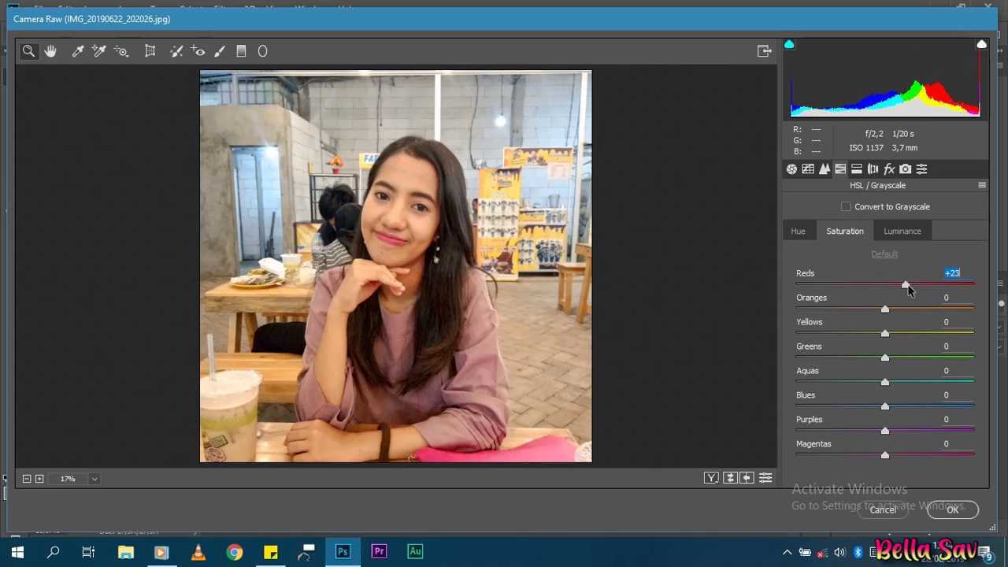
left_click(911, 233)
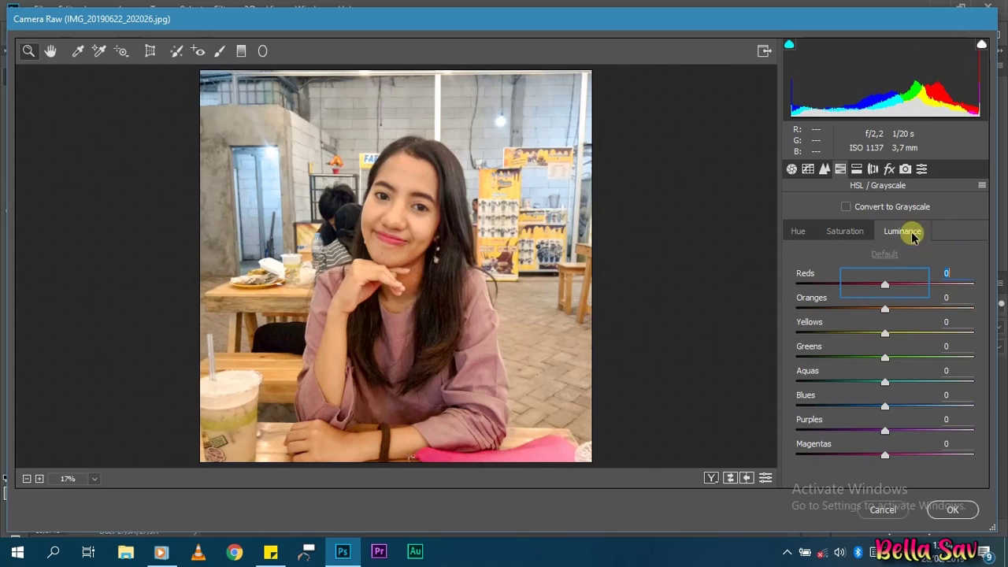
left_click_drag(878, 284, 893, 315)
key("Tab")
key("Tab")
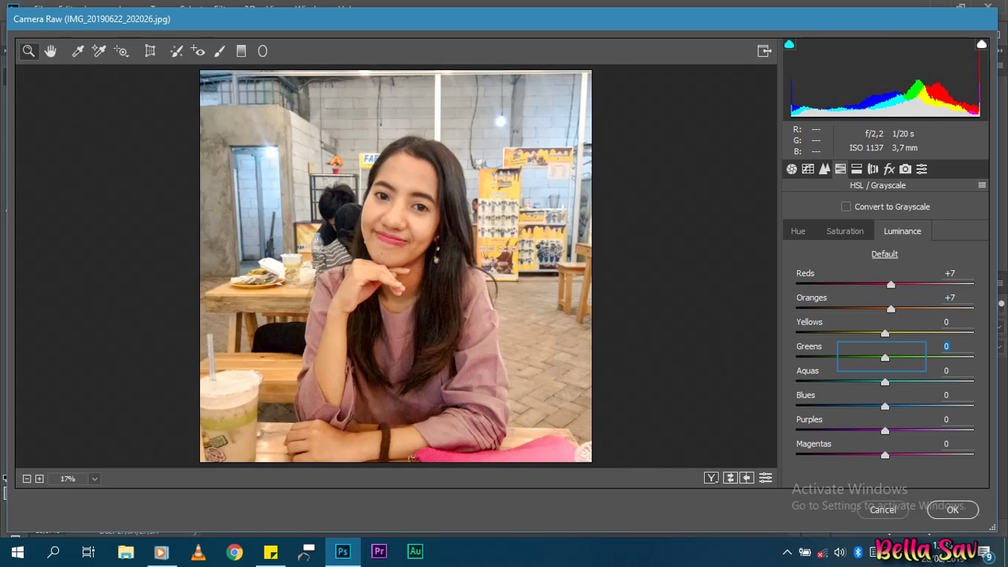
left_click(943, 358)
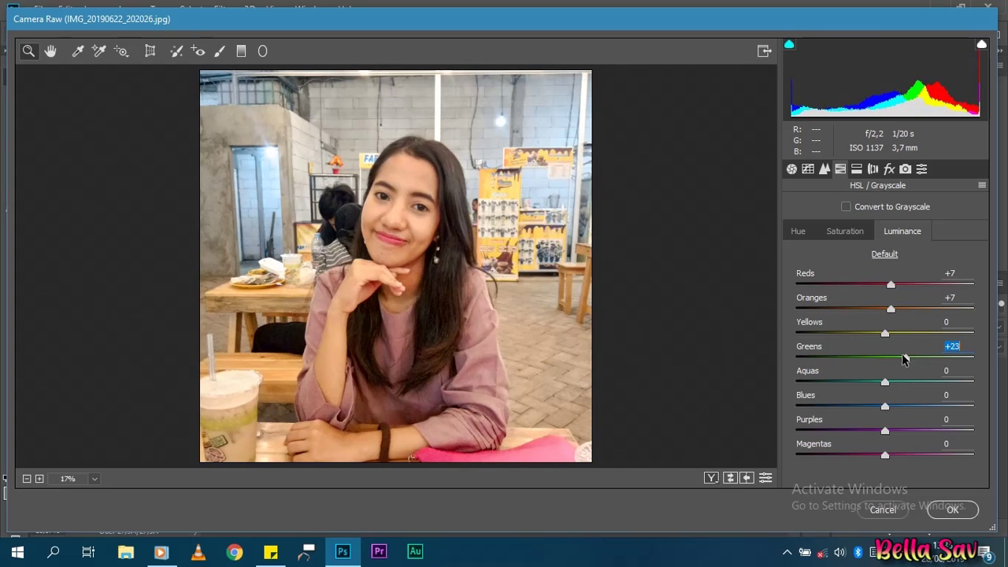
left_click_drag(884, 384, 949, 399)
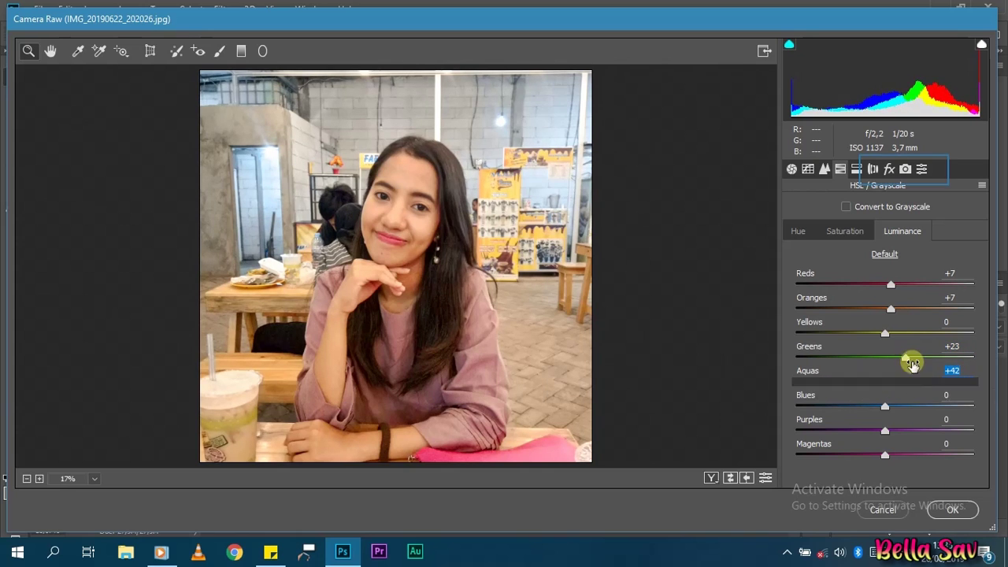
- Set the camera calibration's Green Primary hue to +27 and Blue Primary hue to -10, apply the filter, and compare Layer 1 with the original
left_click(905, 169)
left_click_drag(885, 310, 948, 334)
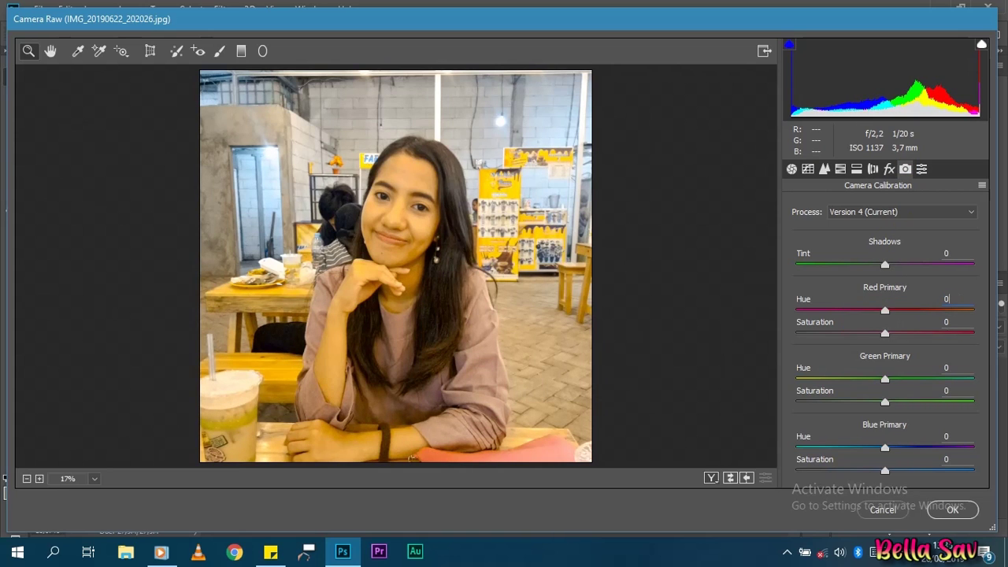
mouse_move(885, 379)
left_mouse_down()
mouse_move(865, 381)
mouse_move(916, 380)
mouse_move(901, 384)
left_mouse_up()
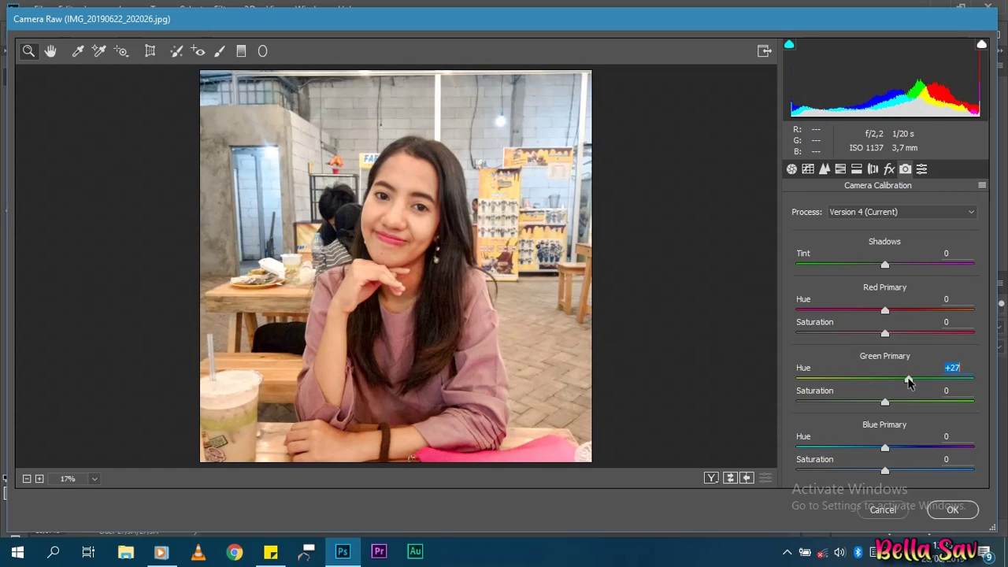
mouse_move(885, 448)
left_mouse_down()
mouse_move(867, 446)
mouse_move(903, 447)
mouse_move(852, 447)
mouse_move(876, 455)
left_mouse_up()
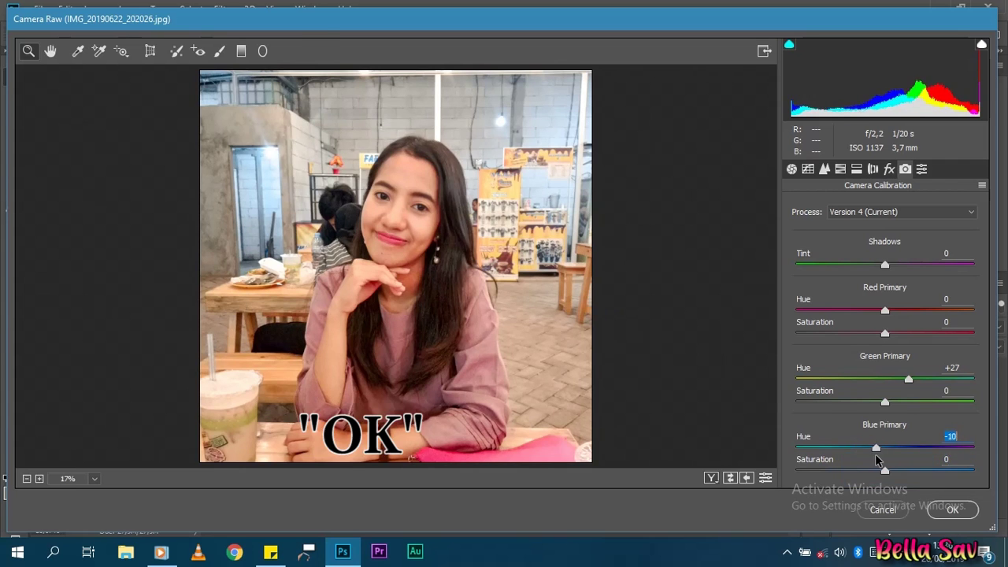
left_click(841, 374)
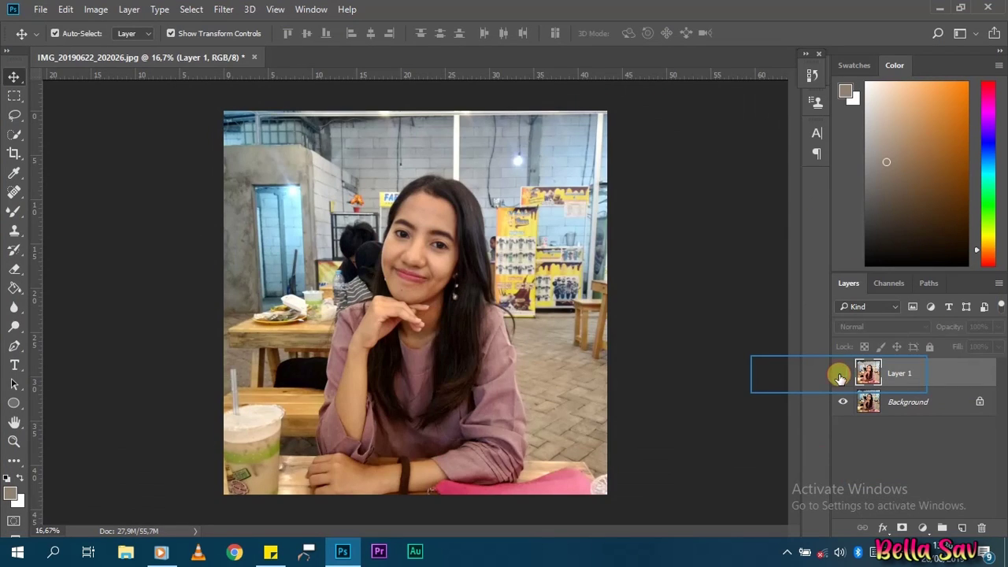
left_click(842, 375)
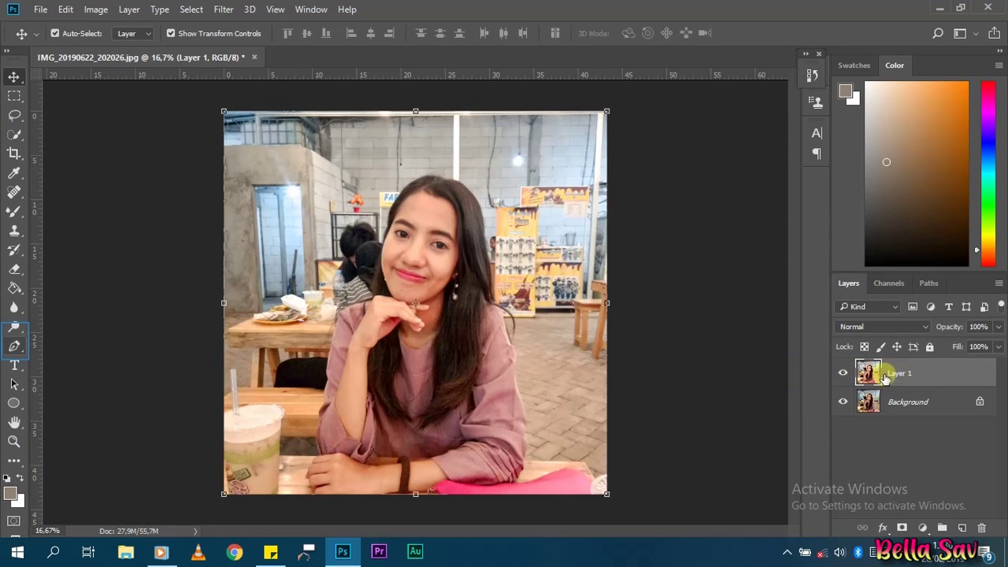
- Start a Pen tool path on Layer 1 around the straw and drink cup, continuing along the table edge to the woman's sleeve
left_click(14, 347)
key("ctrl+plus")
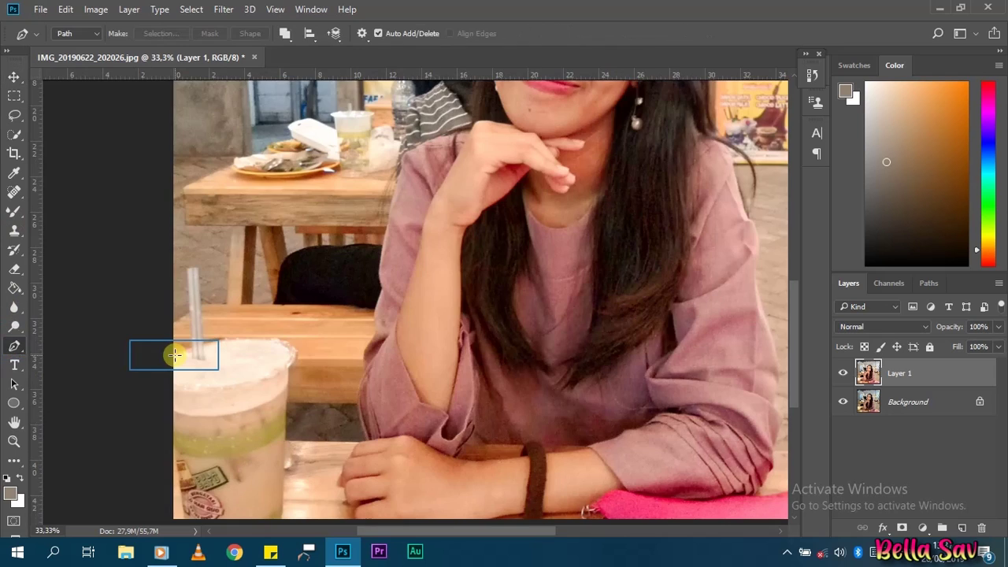
left_click(175, 355)
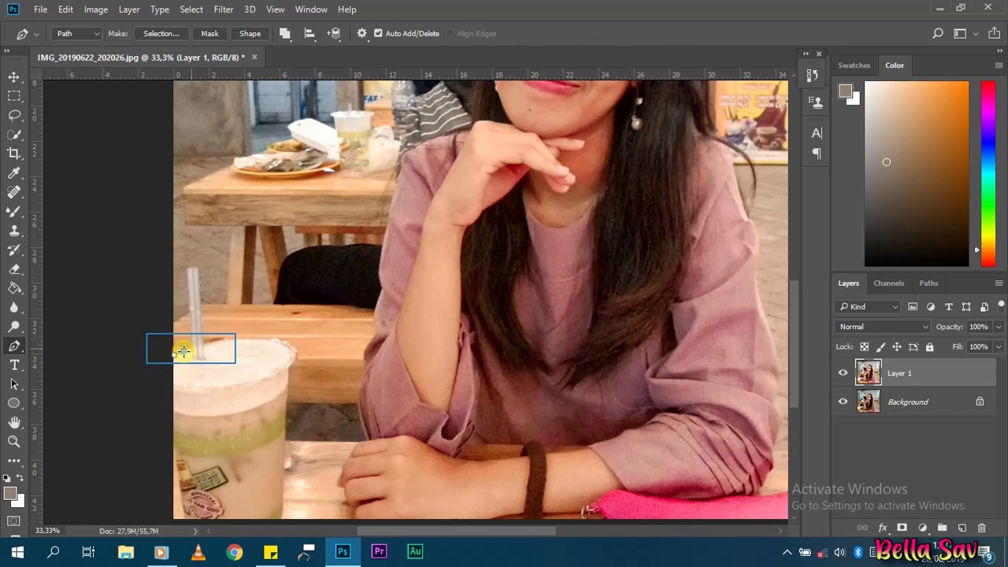
left_click(191, 347)
left_click(186, 267)
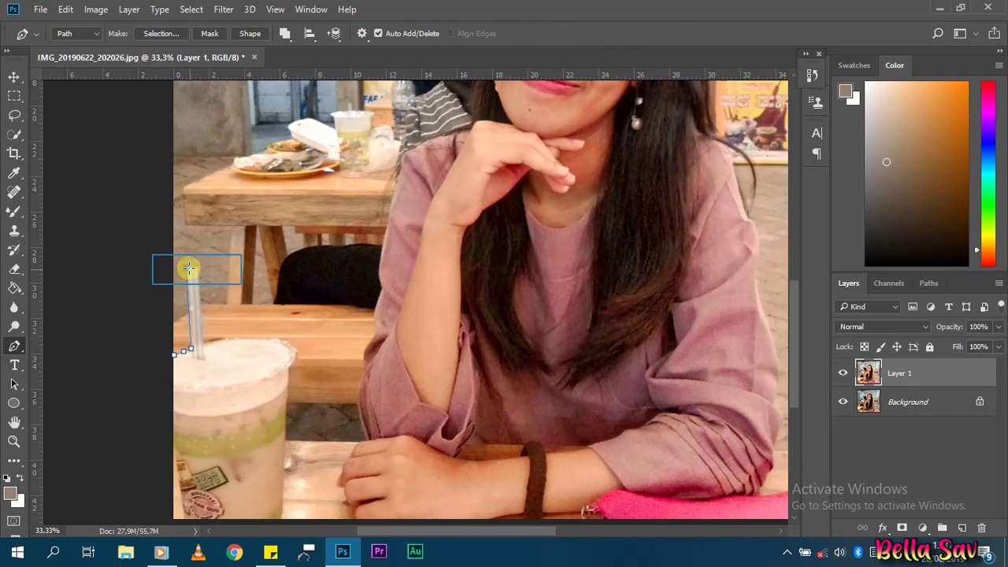
left_click(196, 269)
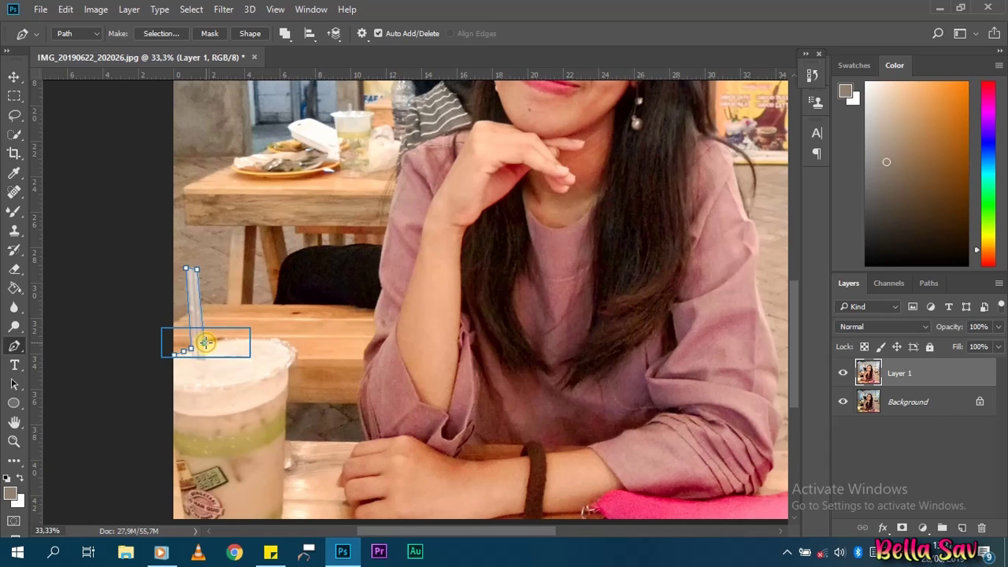
left_click(363, 439)
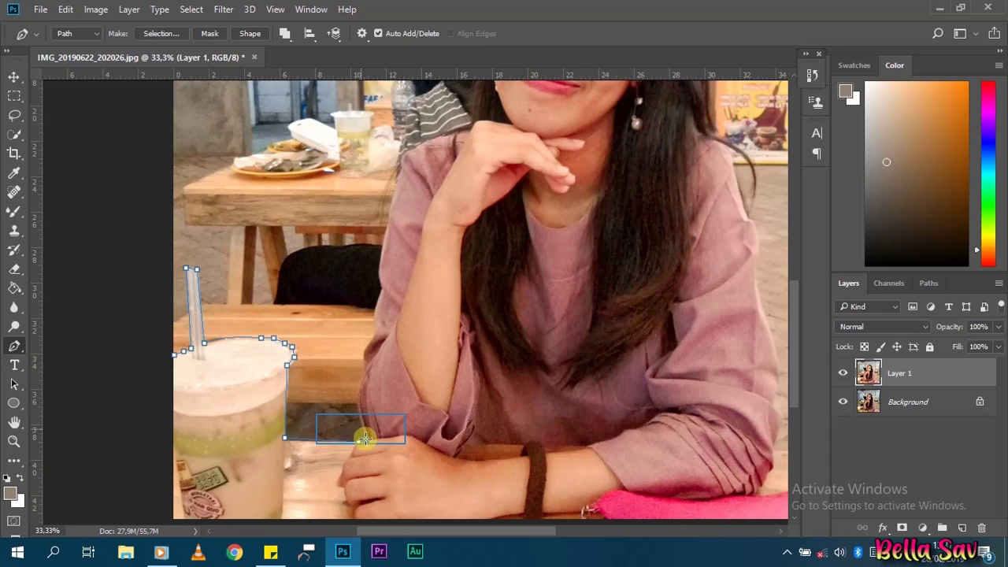
- Extend the path up the outer edge of the sleeve on the cup's side and over the shoulder to the raised hand
left_click(359, 428)
left_click(357, 416)
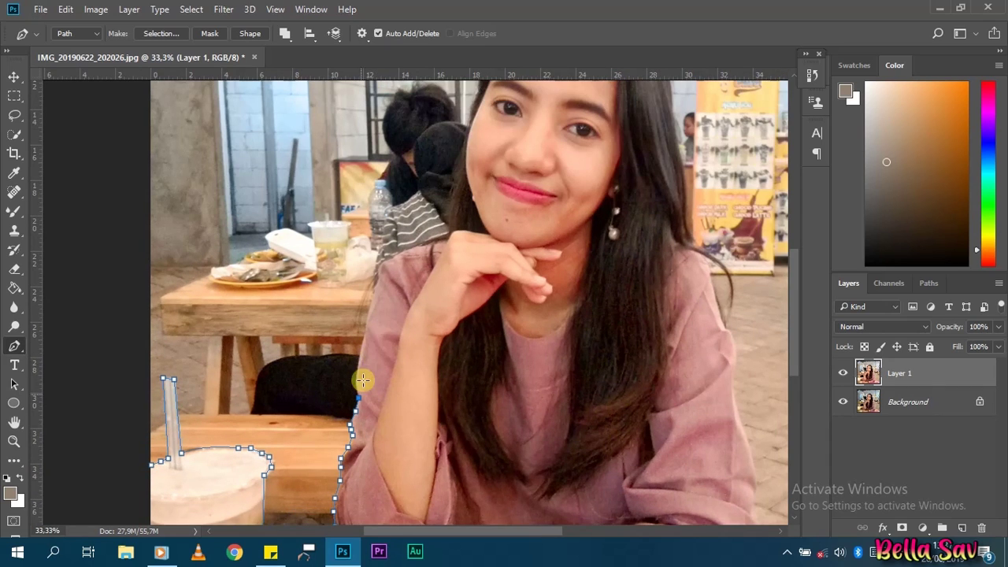
scroll(340, 375, "up", 1)
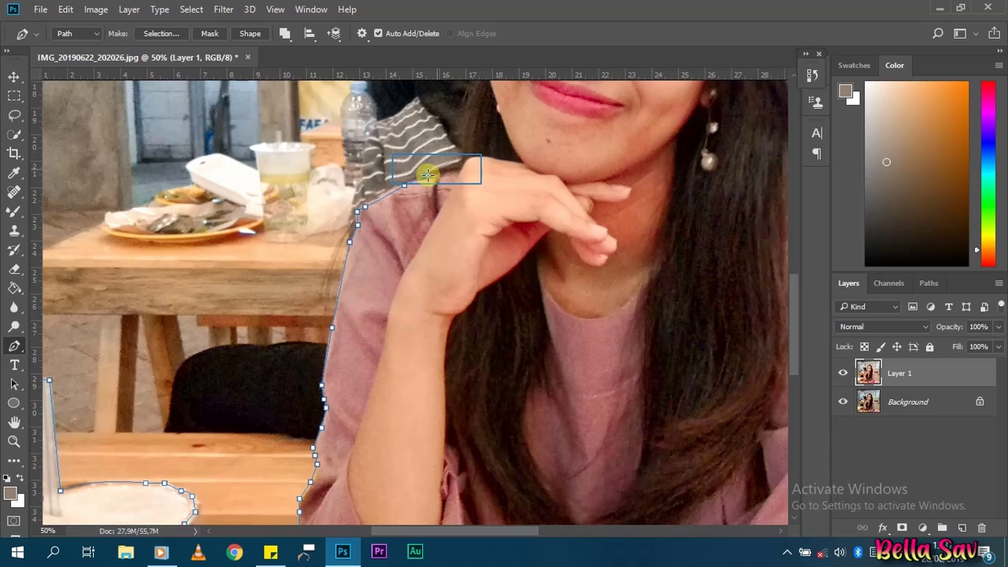
left_click(426, 175)
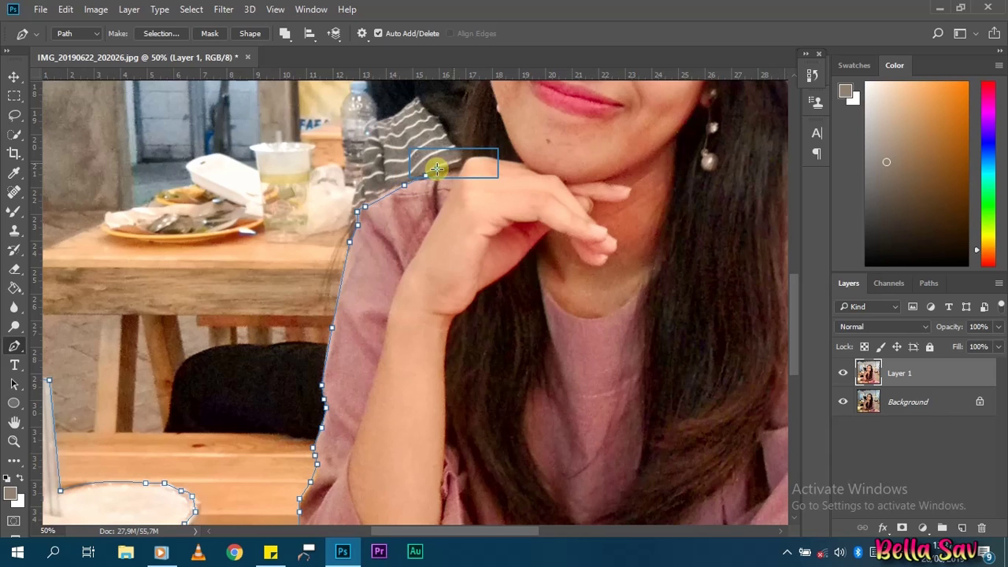
left_click(437, 168)
left_click(453, 163)
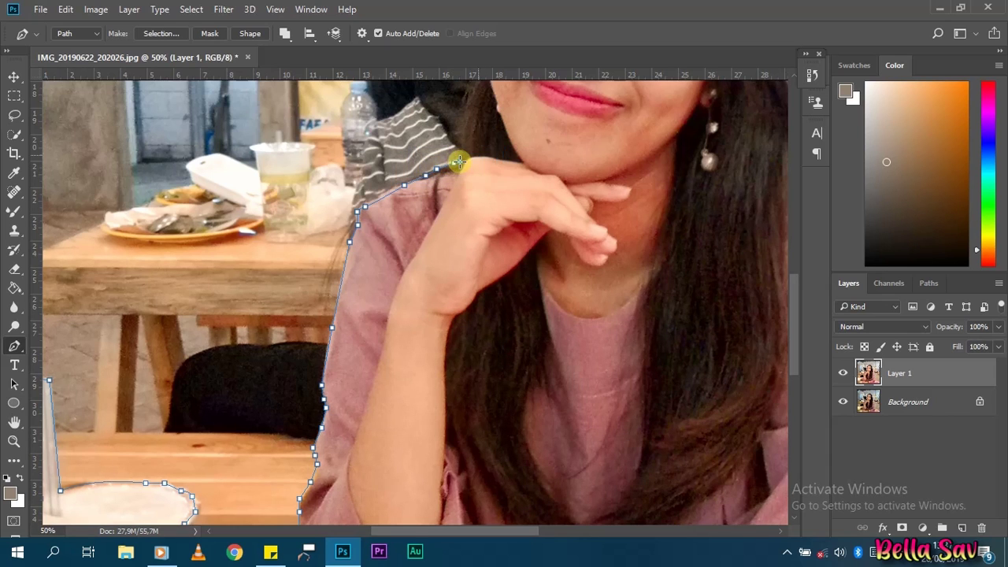
- Continue the path around the hair, opposite sleeve, table edge and photo's bottom edge, closing it at the cup's rim
left_click_drag(459, 162, 264, 443)
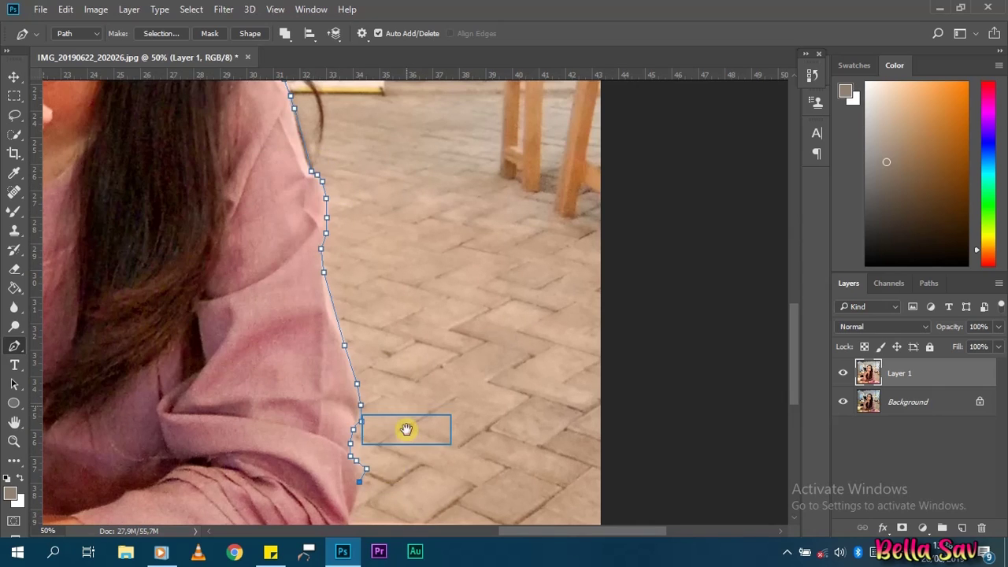
scroll(405, 427, "down", 5)
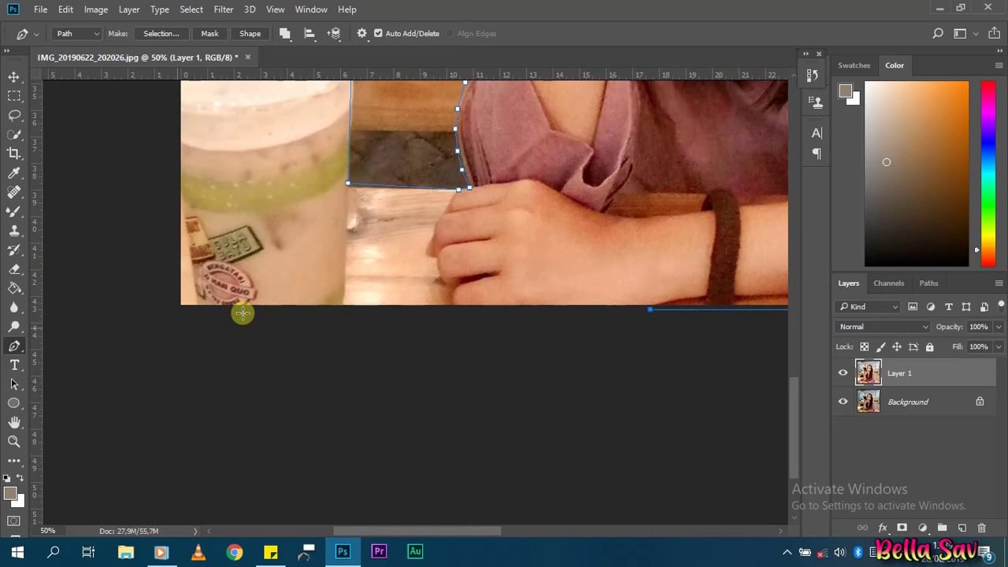
key("ctrl+0")
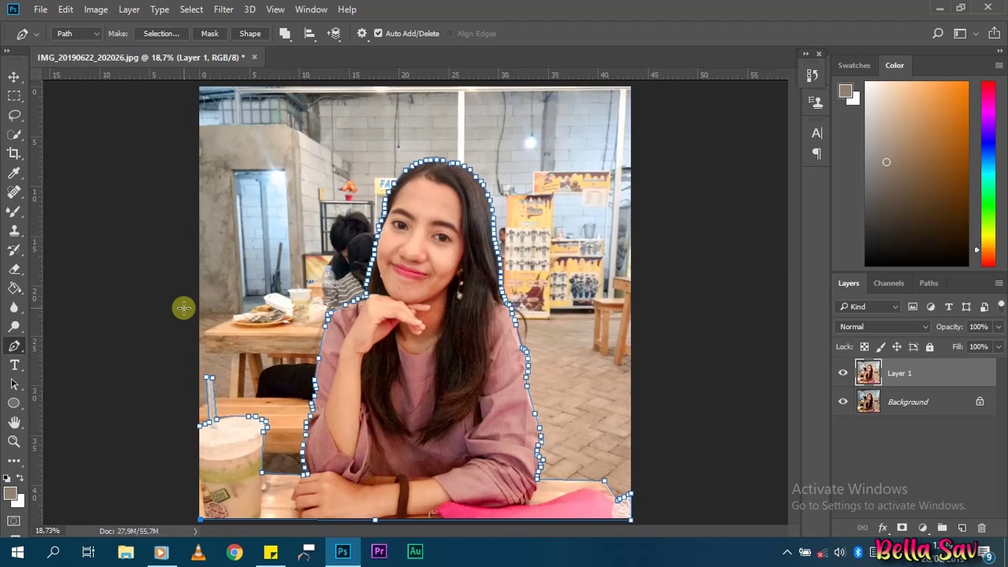
left_click_drag(176, 341, 266, 370)
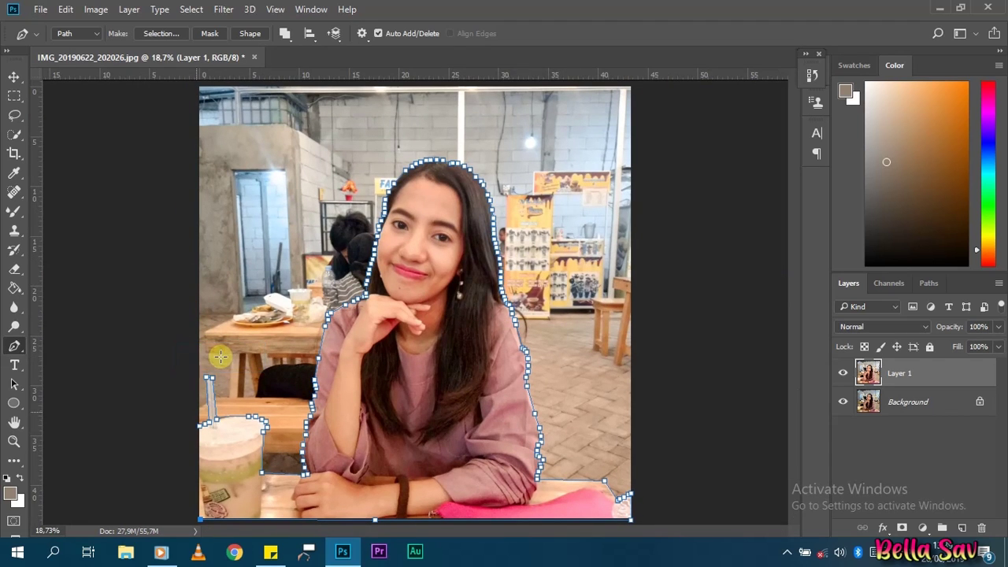
left_click(201, 426)
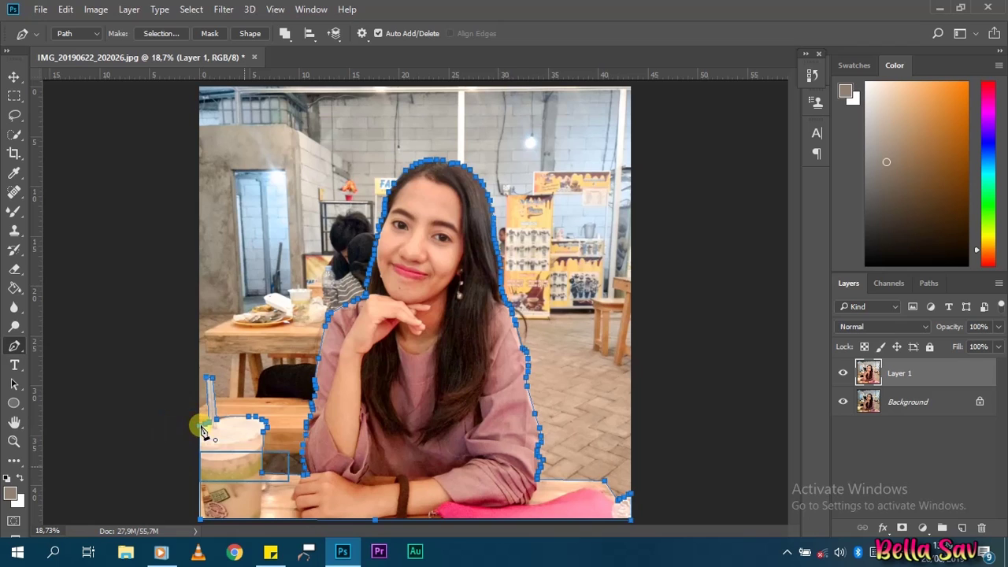
- Convert the closed path into a new anti-aliased selection with a feather radius of 1 pixel
right_click(245, 468)
left_click(331, 197)
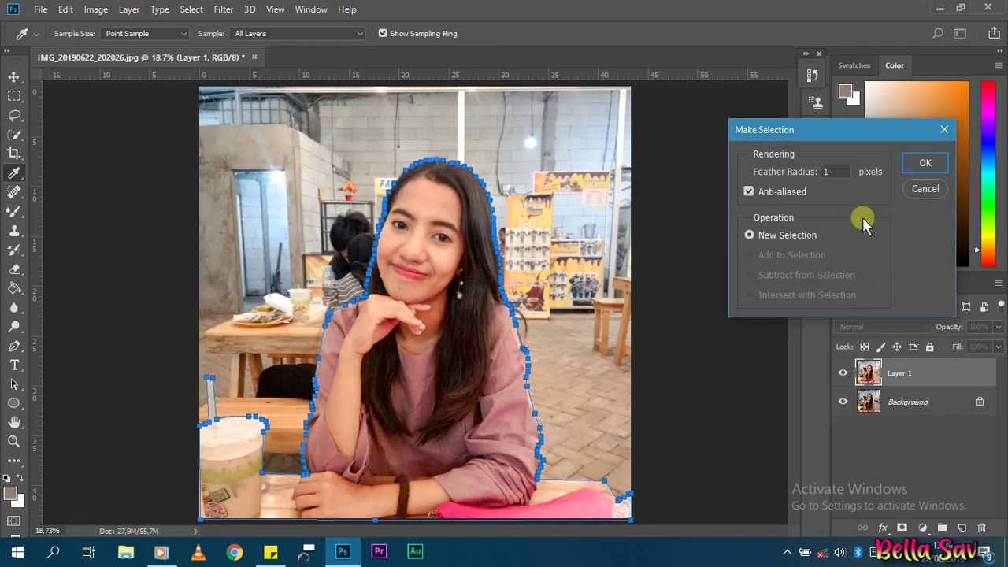
left_click(918, 162)
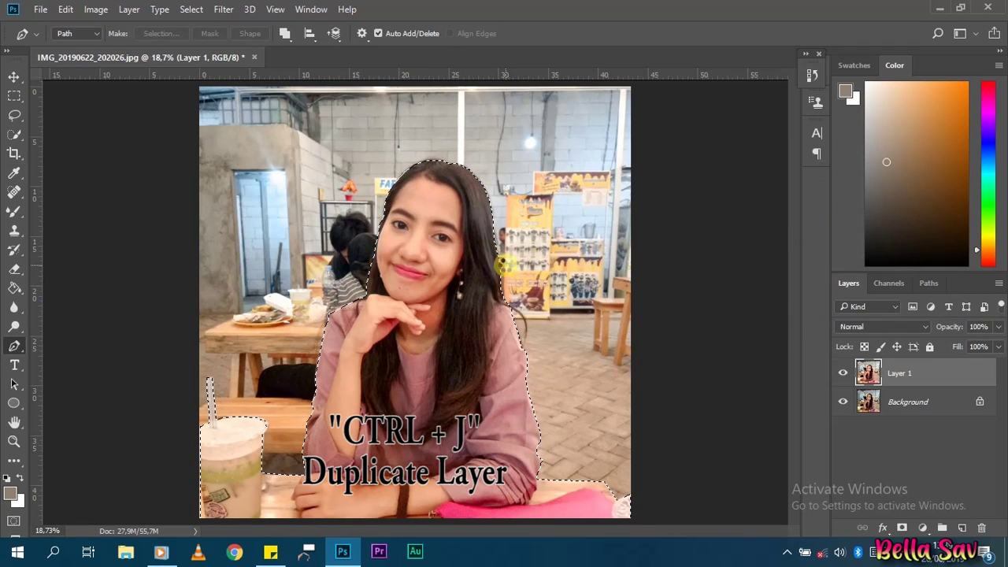
- Copy the selected woman and foreground table to a new layer, hide that layer, and make Layer 1 active
key("ctrl+j")
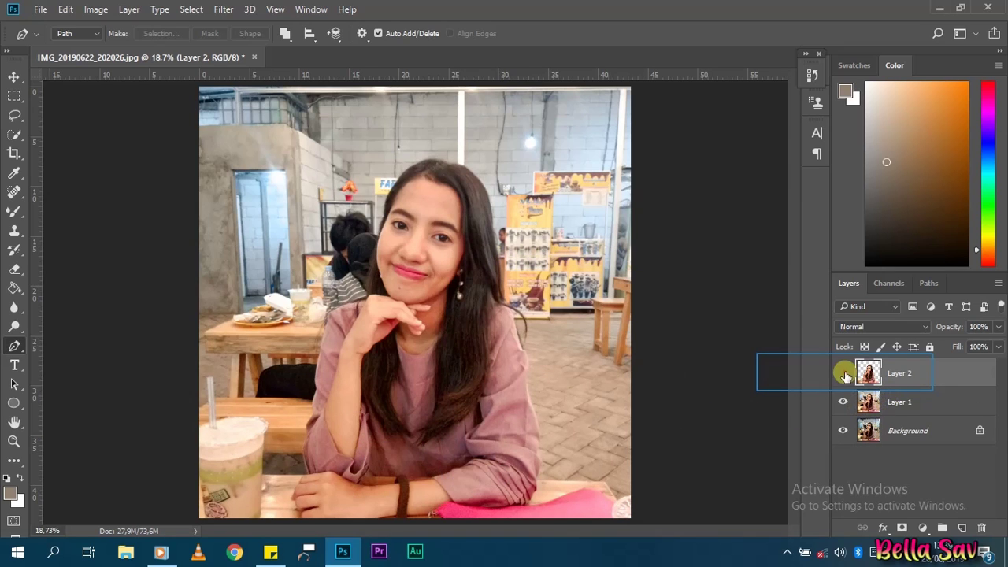
left_click(905, 402)
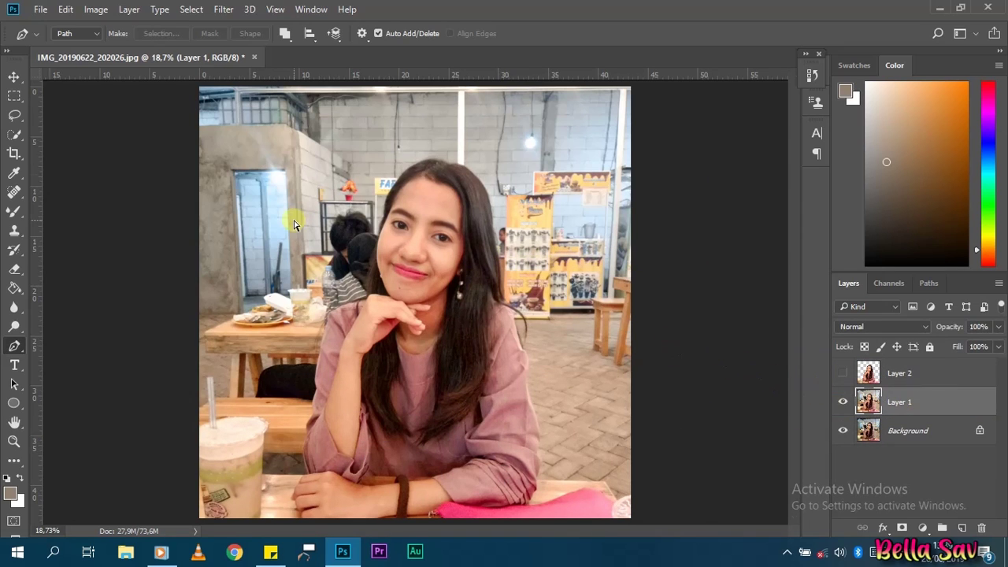
- Draw a closed Pen path around a tall, narrow strip of plain concrete wall between the photo's left edge and the doorway
key("ctrl+plus")
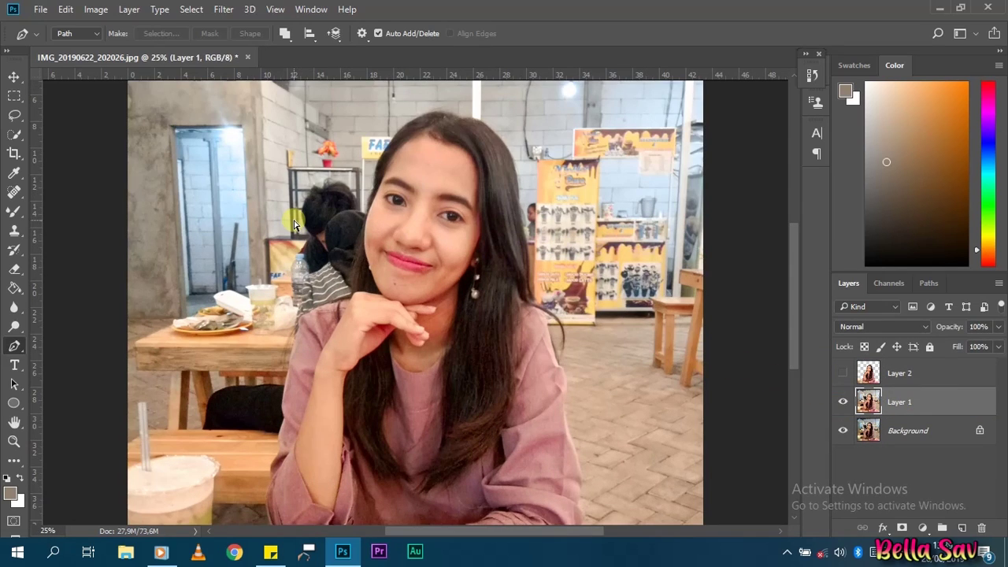
left_click_drag(167, 142, 242, 242)
left_click(203, 166)
left_click(233, 165)
left_click(240, 414)
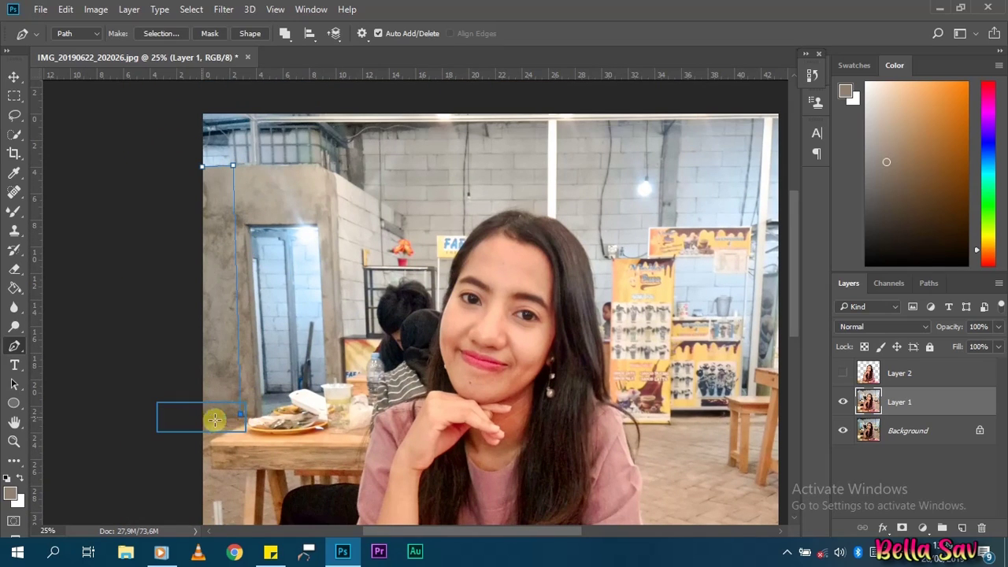
left_click(201, 416)
left_click(203, 167)
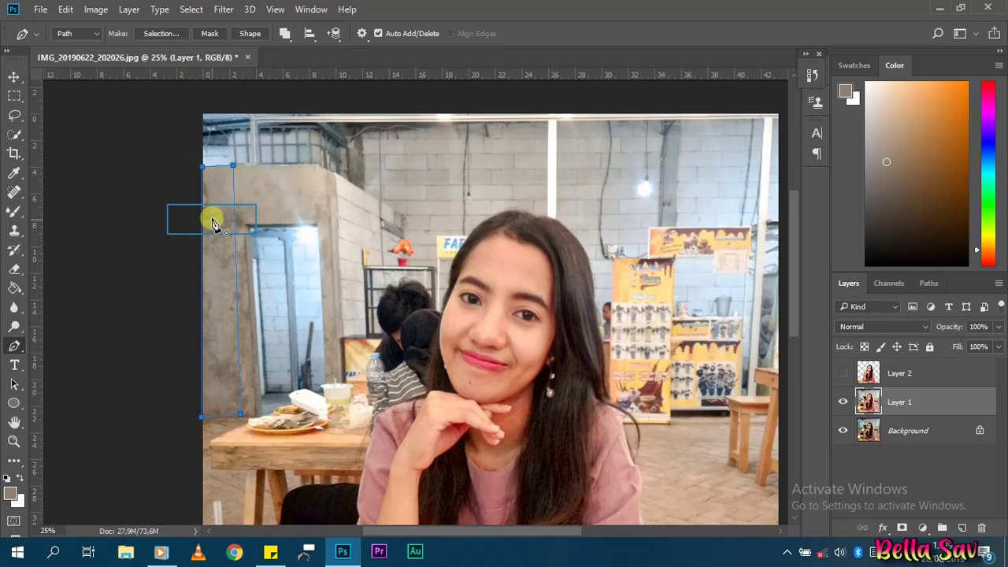
- Convert the wall-strip path into a selection and copy that strip of concrete to a new layer
right_click(214, 223)
left_click(283, 268)
left_click(918, 162)
key("ctrl+j")
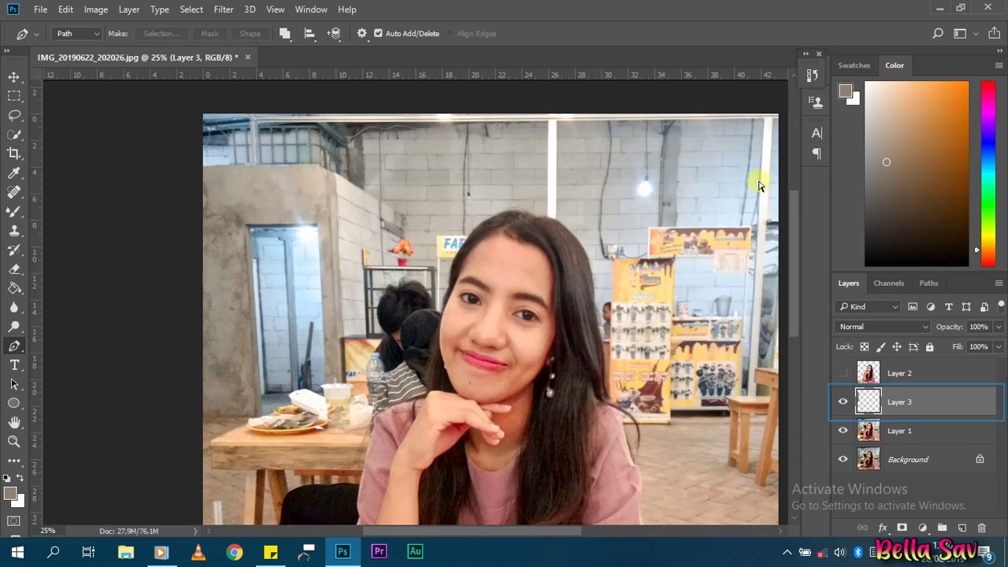
- Move the copied wall strip horizontally until it covers the near part of the bright doorway
left_click(13, 76)
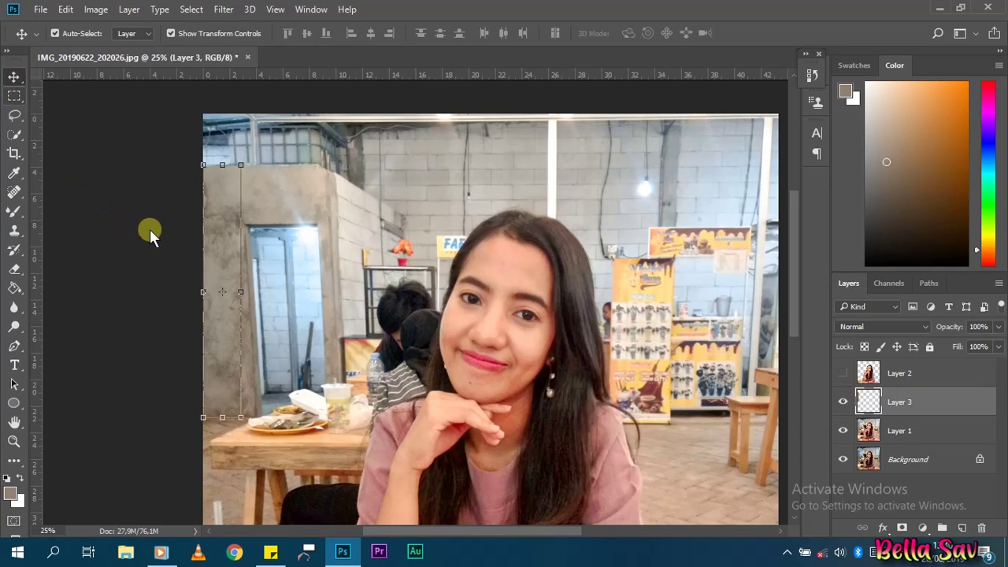
key("Right")
key("Right")
key("Right")
key("Right")
key("Right")
key("Right")
key("Right")
key("Right")
key("Right")
key("Right")
key("Right")
key("Right")
key("Right")
key("Right")
key("Right")
key("Right")
key("Right")
key("Right")
key("Right")
key("Right")
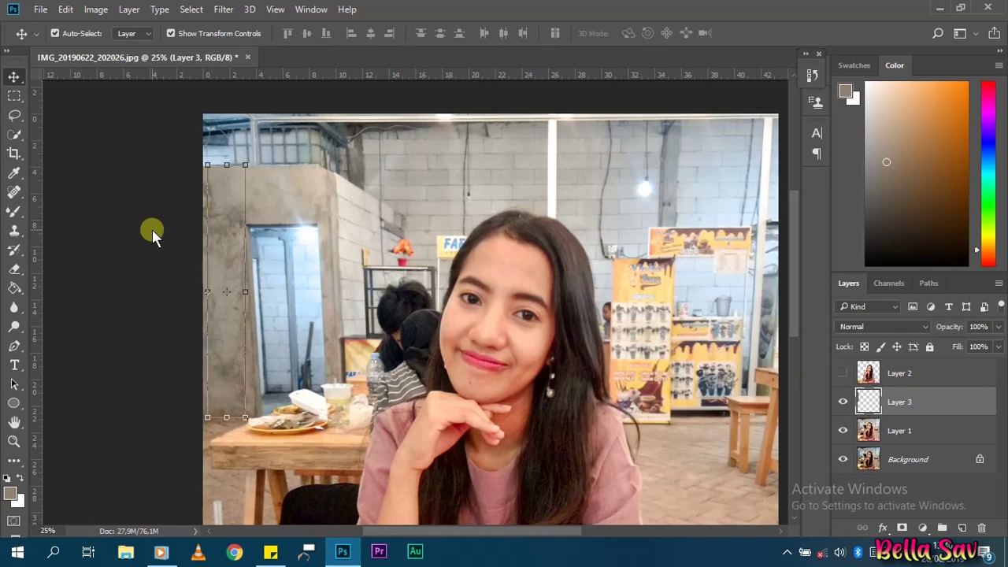
key("shift+Right")
key("shift+Right")
key("shift+Right")
key("shift+Right")
key("shift+Right")
key("shift+Right")
key("shift+Right")
key("shift+Right")
key("shift+Right")
key("shift+Right")
key("shift+Right")
key("shift+Right")
key("shift+Right")
key("shift+Right")
key("shift+Right")
key("shift+Right")
key("shift+Right")
key("shift+Right")
key("shift+Right")
key("shift+Right")
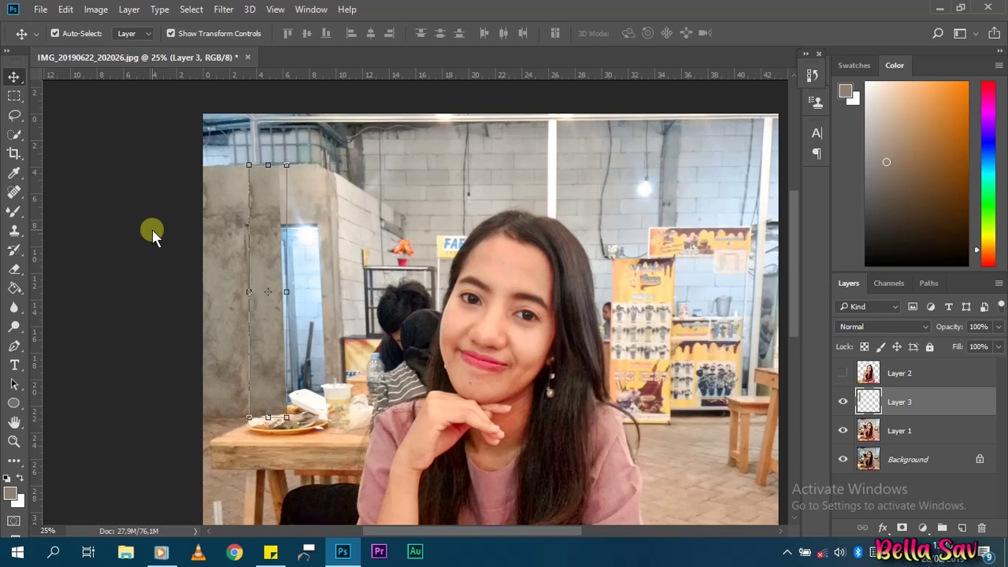
- Duplicate the wall-strip layer and shift the copy farther across to cover the remaining part of the doorway
key("ctrl+j")
key("shift+Right")
key("shift+Right")
key("shift+Right")
key("shift+Right")
key("shift+Right")
key("shift+Right")
key("shift+Right")
key("shift+Right")
key("shift+Right")
key("shift+Right")
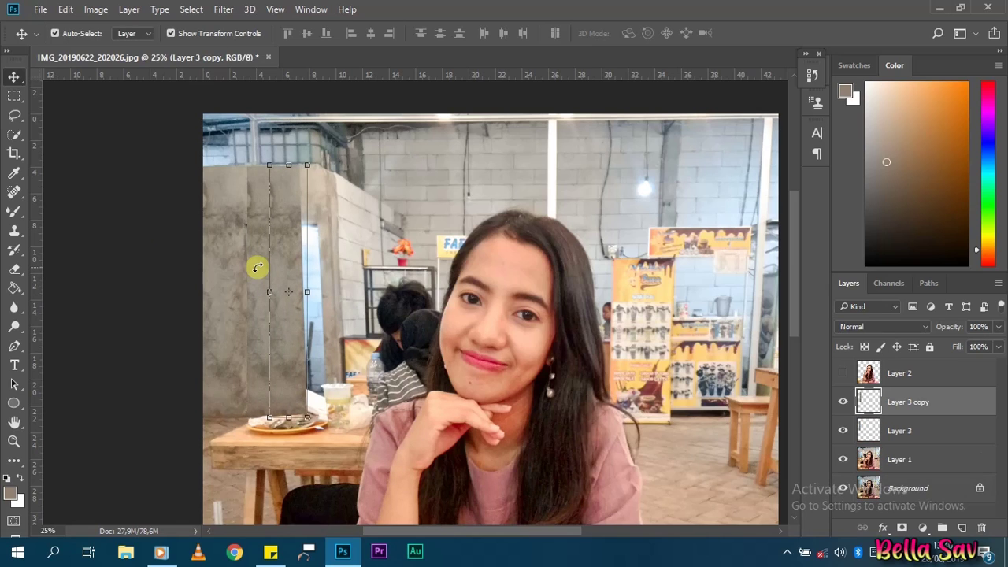
key("shift+Right")
key("shift+Right")
key("shift+Right")
key("shift+Right")
key("shift+Right")
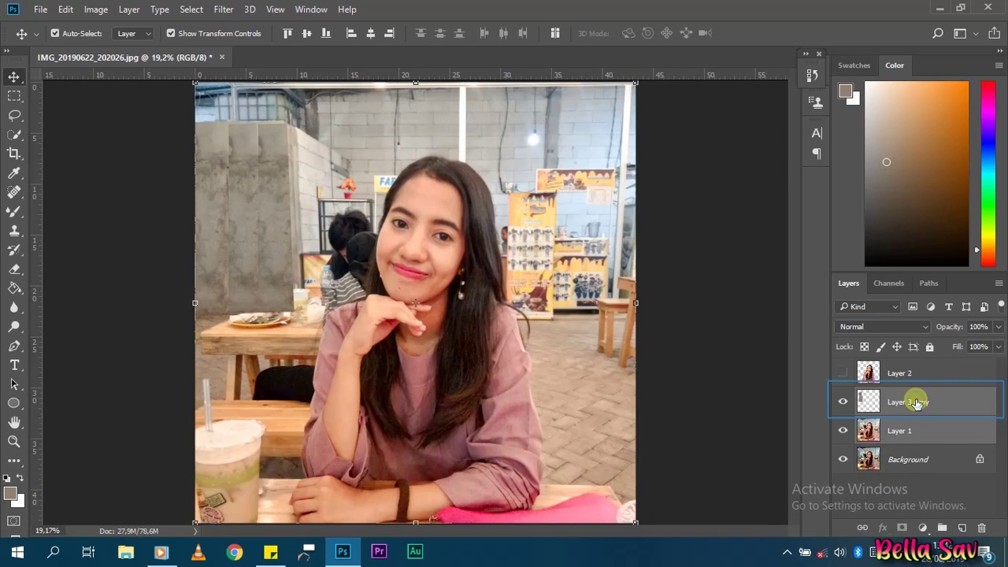
- Merge the wall patches with Layer 1 and apply a slight Gaussian Blur to the merged background layer
right_click(915, 403)
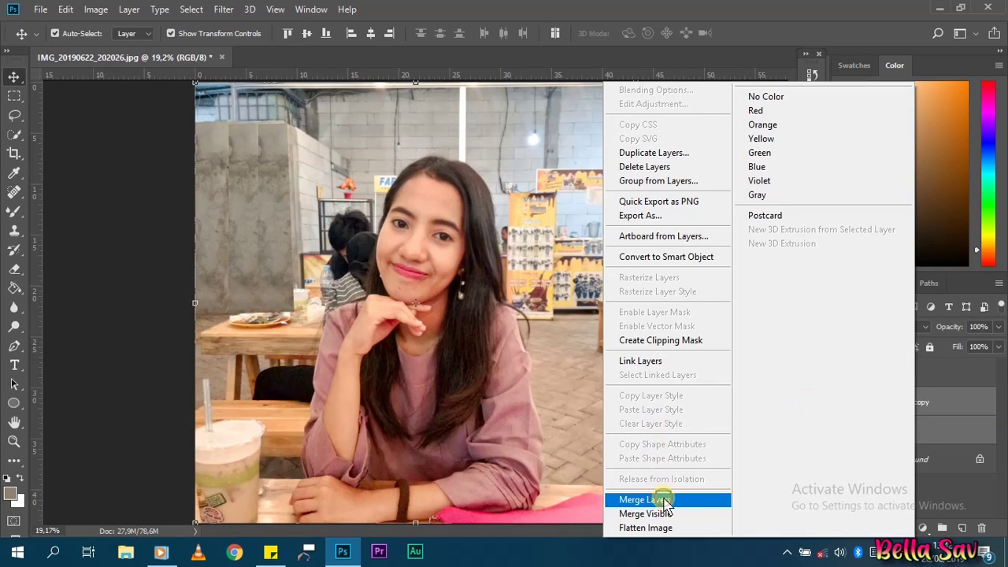
left_click(665, 500)
left_click(223, 9)
mouse_move(265, 168)
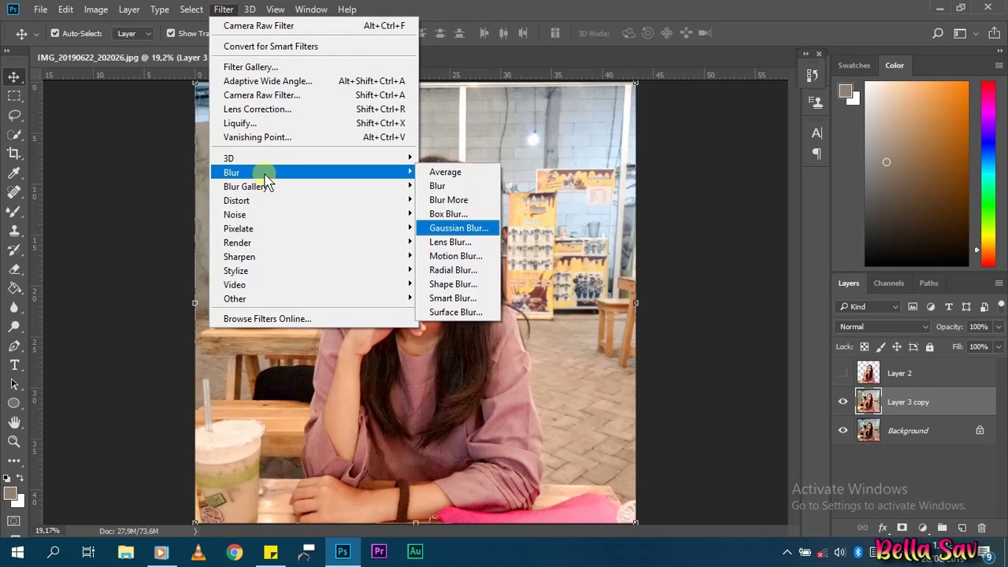
left_click(455, 229)
mouse_move(619, 337)
left_mouse_down()
mouse_move(610, 337)
mouse_move(659, 333)
mouse_move(632, 337)
left_mouse_up()
left_click(779, 140)
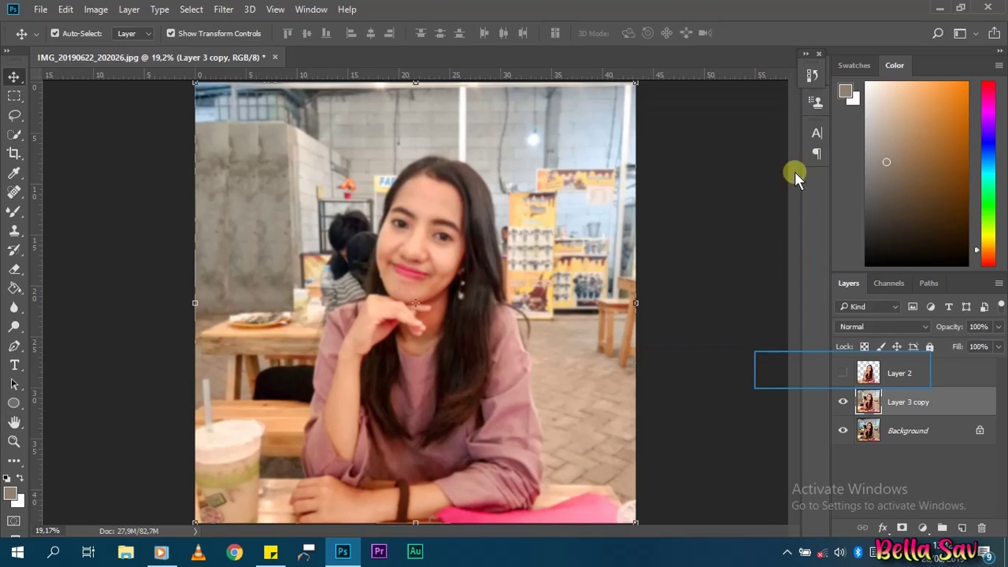
- Make the Layer 2 cutout visible again and add a Curves adjustment layer above it
left_click(842, 373)
left_click(901, 373)
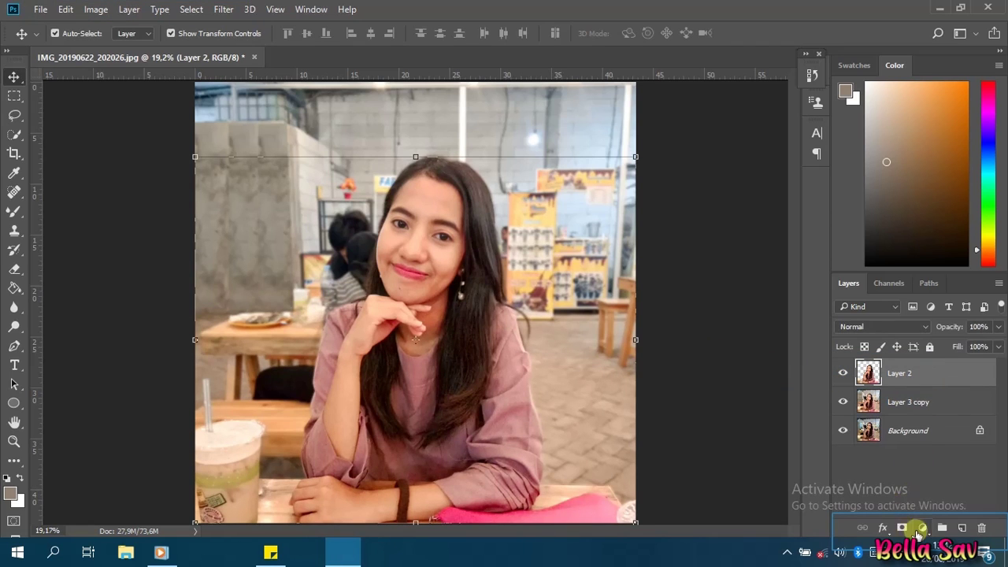
left_click(922, 527)
left_click(879, 299)
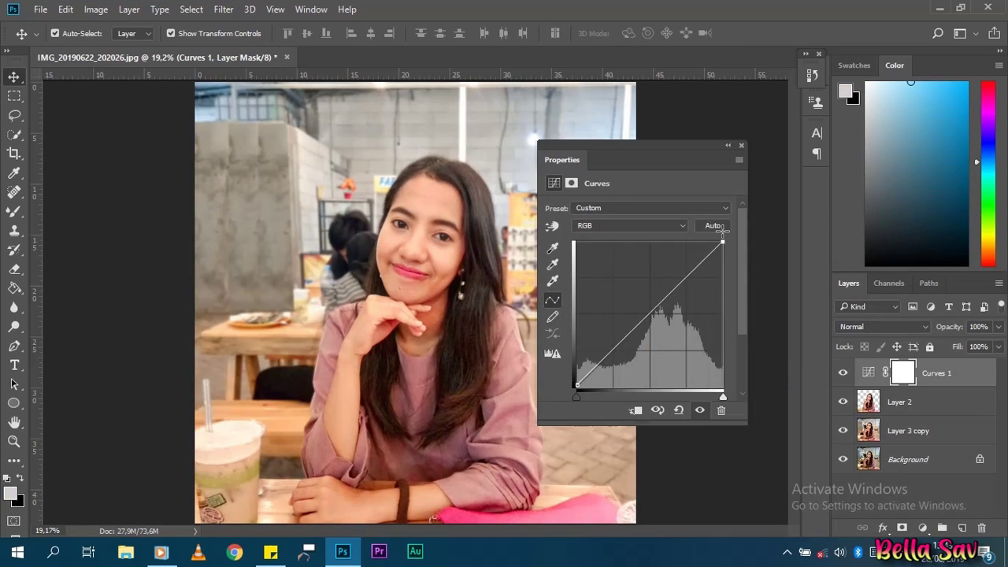
left_click(739, 146)
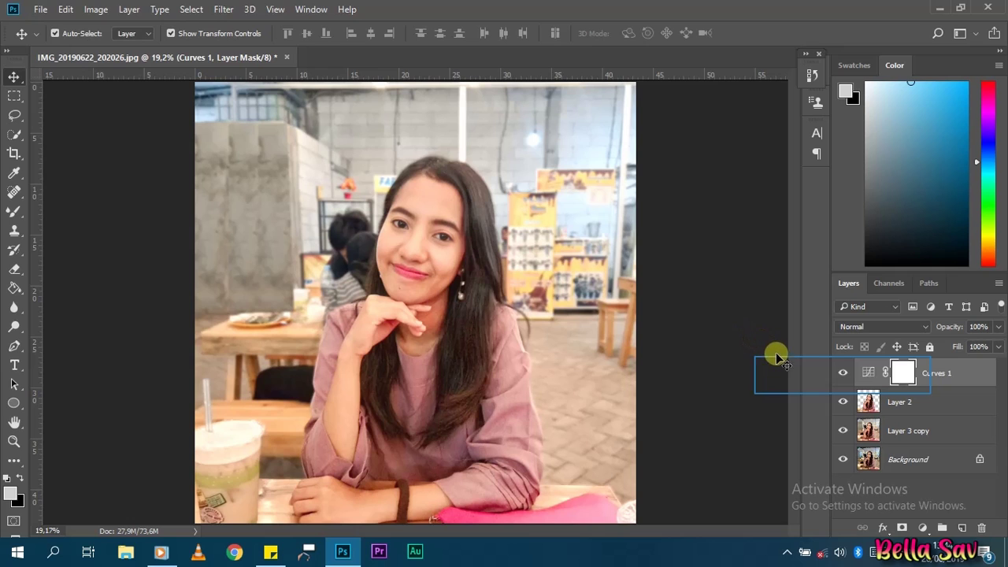